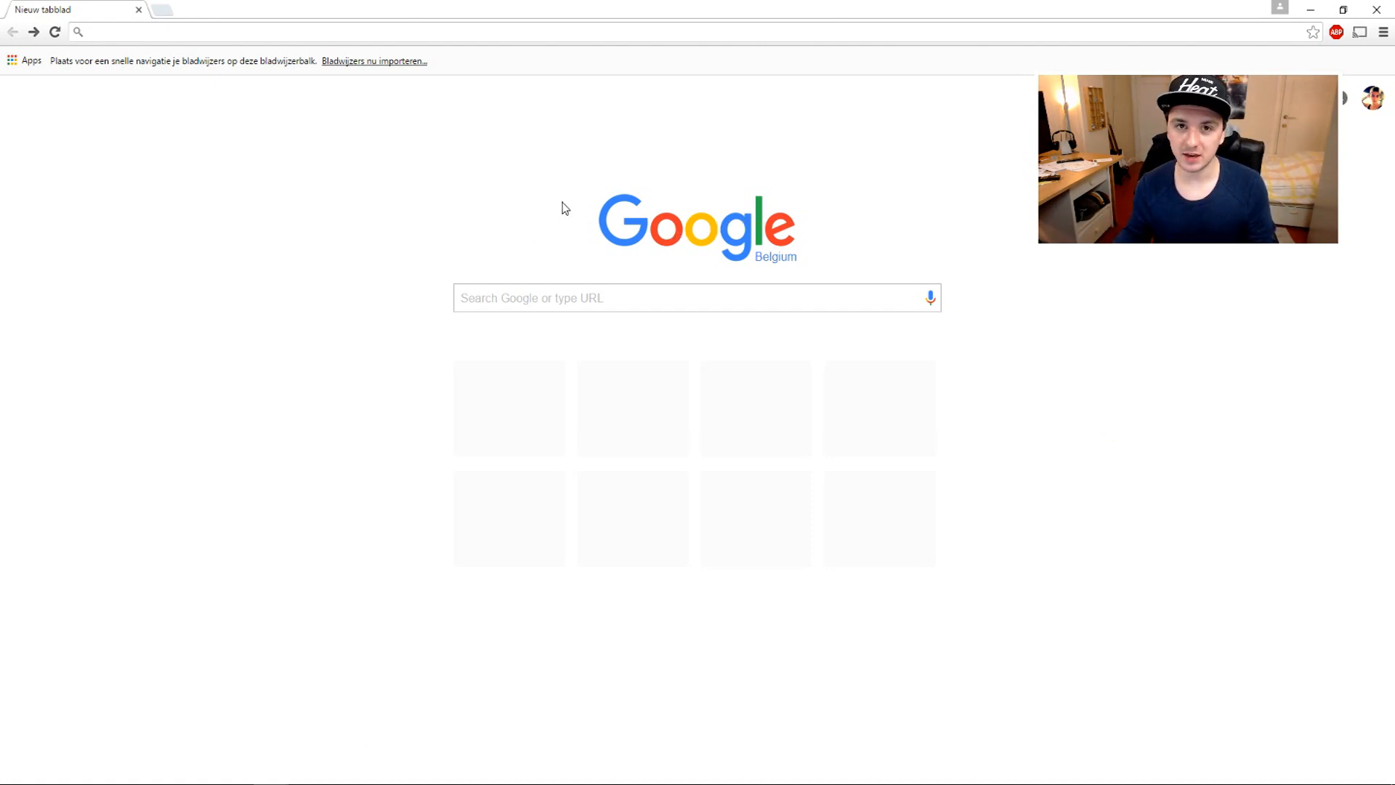
Minimize Chrome so the desktop with the Illustrator CS6 shortcut is visible
{"action": "left_click", "coordinate": [1310, 10]}
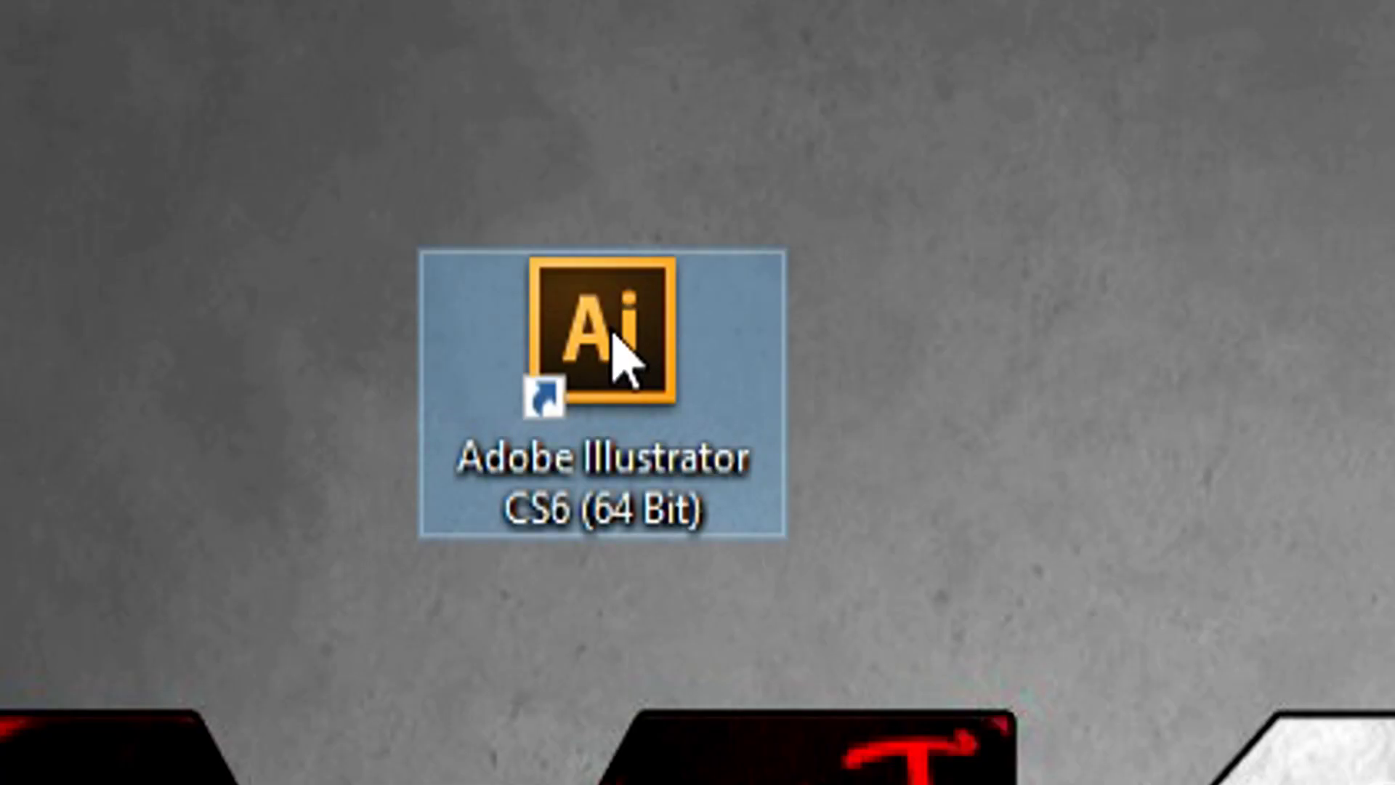
Relaunch Illustrator CS6 from its shortcut with modifier keys held to reset preferences to defaults
{"action": "double_click", "coordinate": [610, 343]}
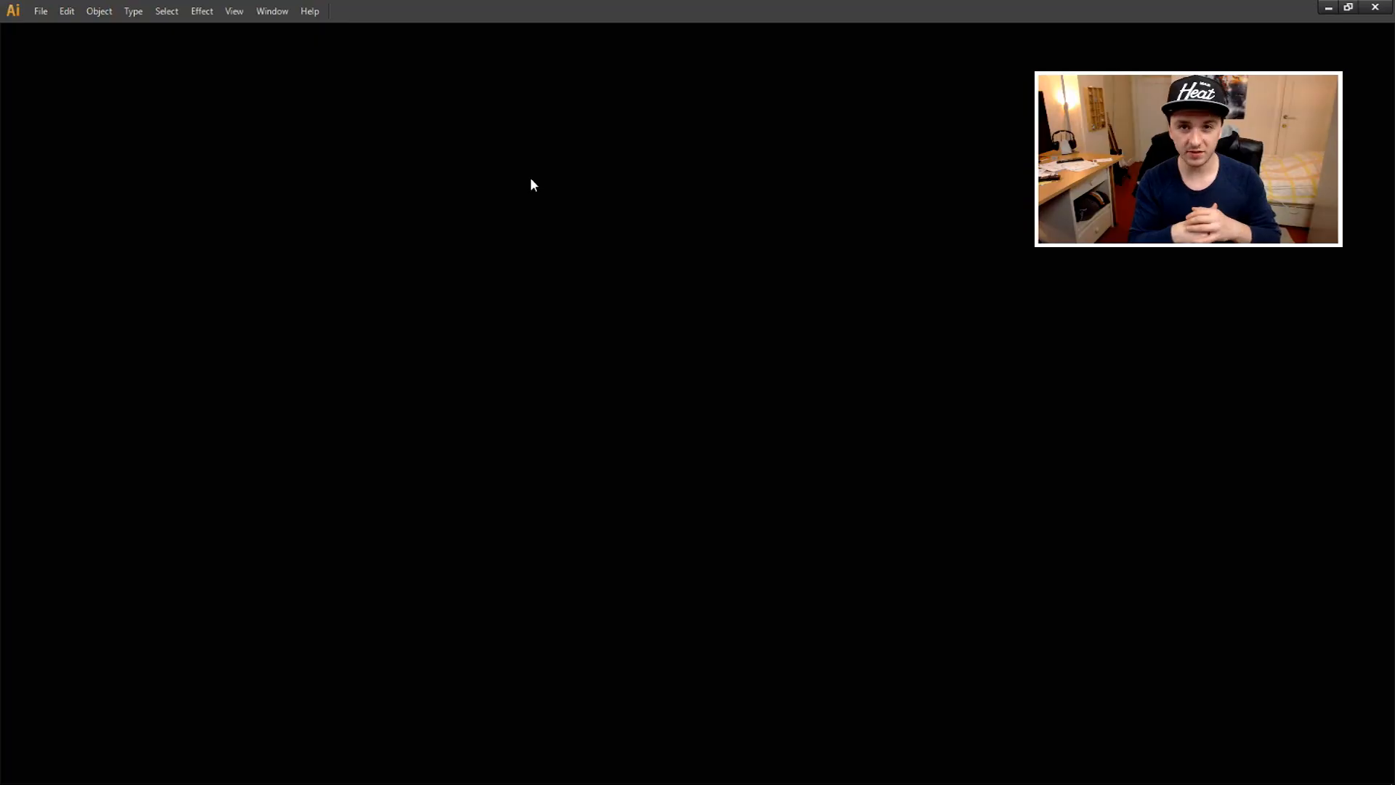